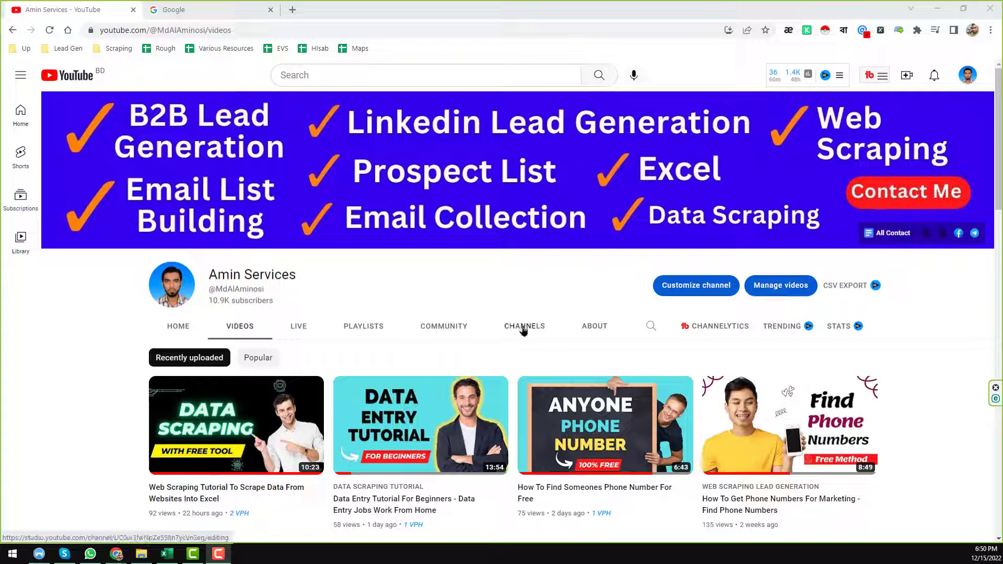
Step: View the Chrome Web Store page of the Instant Data Scraper extension and close it
left_click(509, 281)
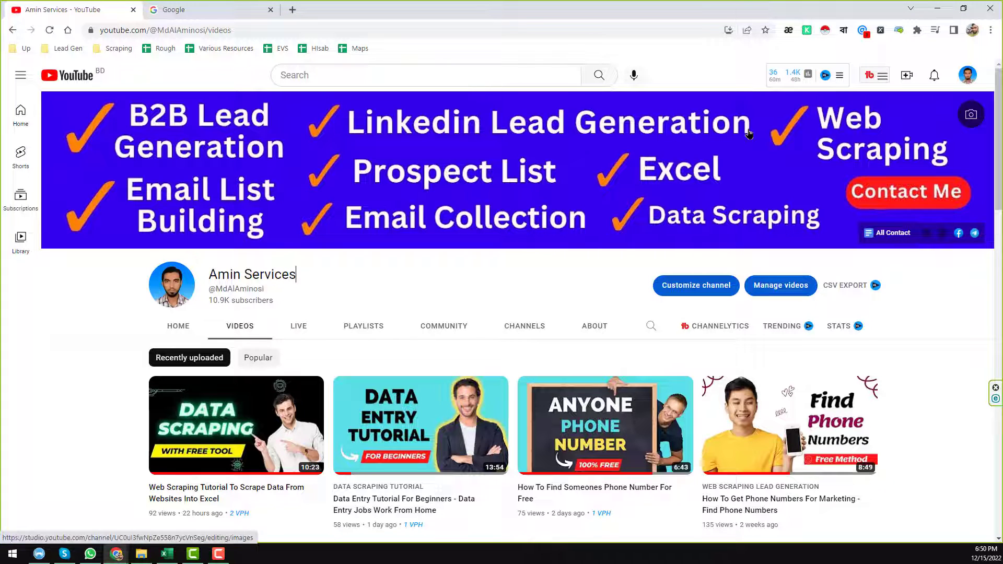
right_click(825, 31)
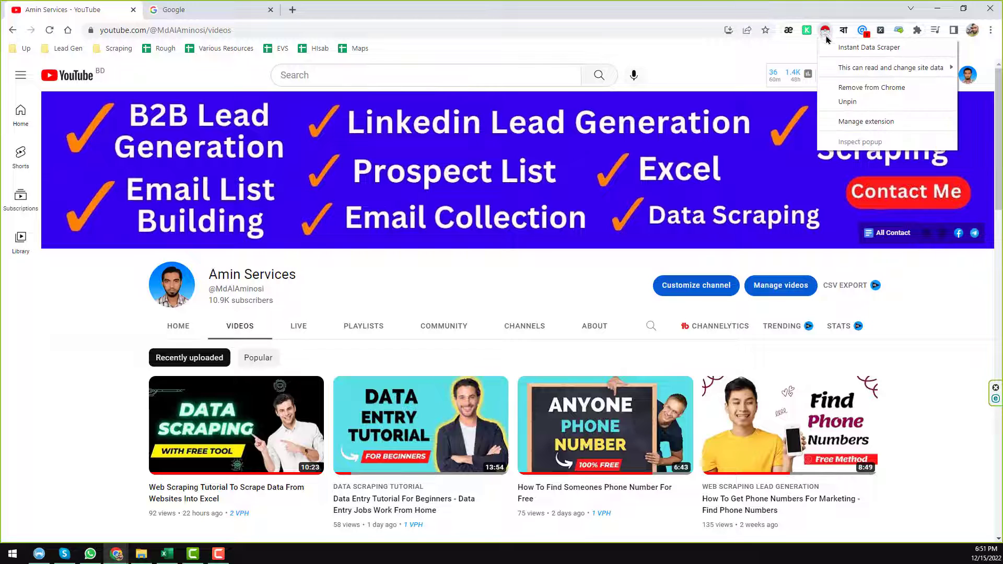
left_click(866, 48)
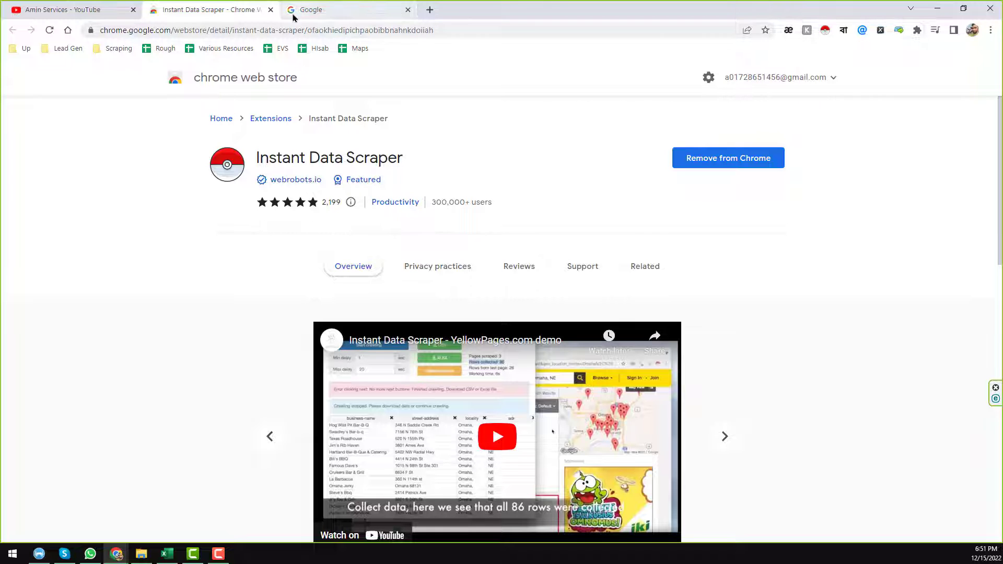
left_click(270, 10)
Step: Search Google's local listings for "restaurant in london england"
left_click(225, 12)
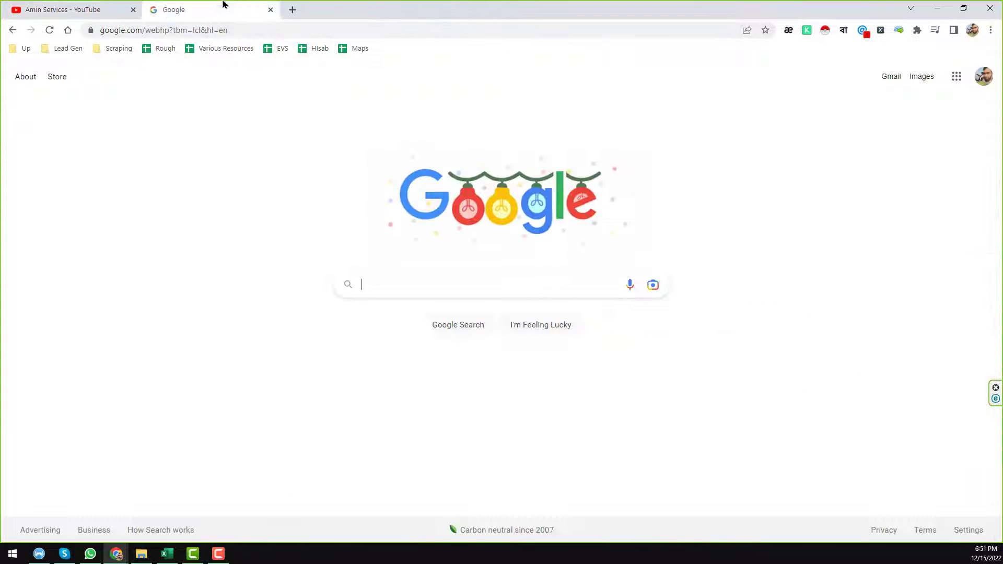
left_click(455, 280)
type("res")
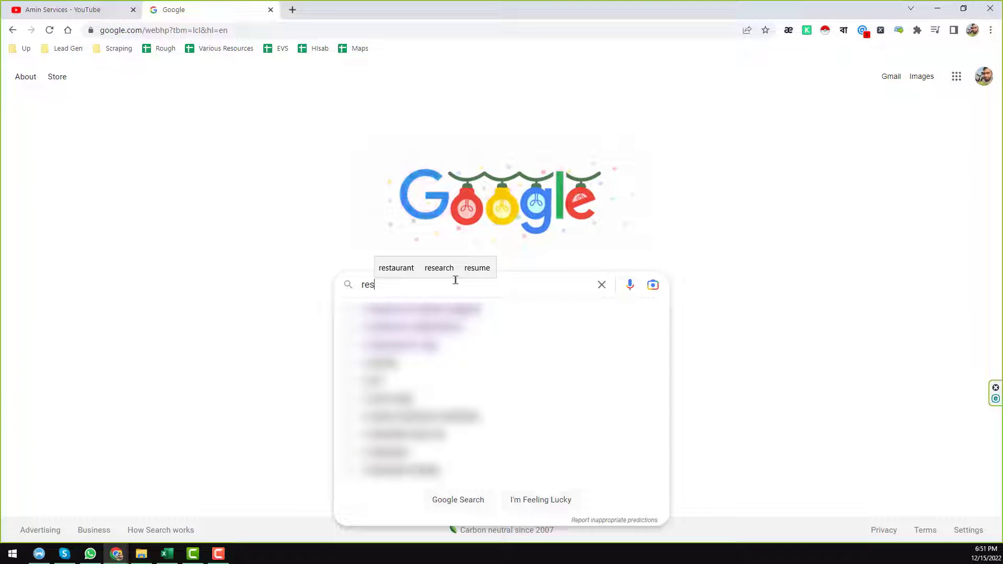
left_click(481, 313)
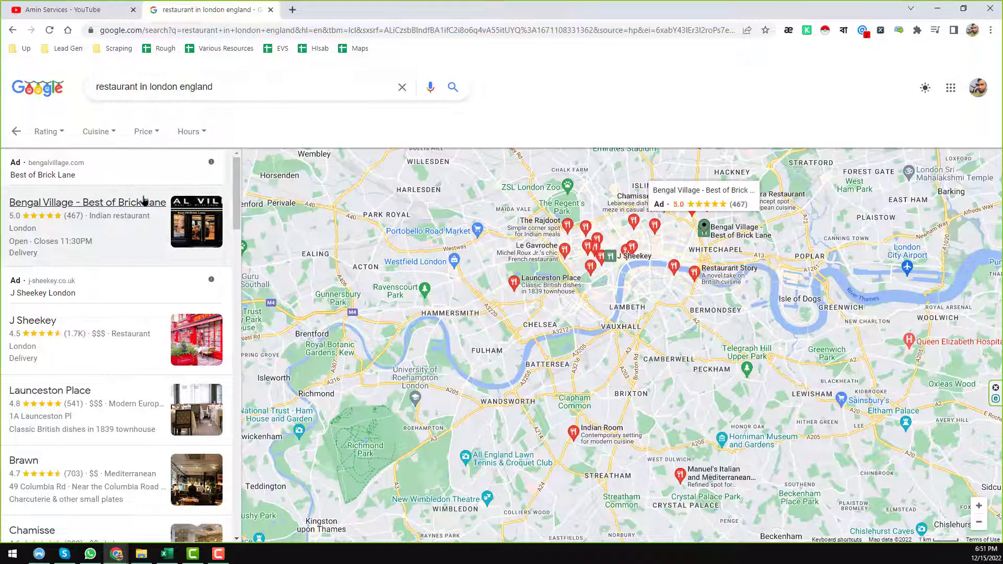
Step: Launch Instant Data Scraper on the London restaurant results and move its window clear of the listings
scroll(132, 225, "down", 15)
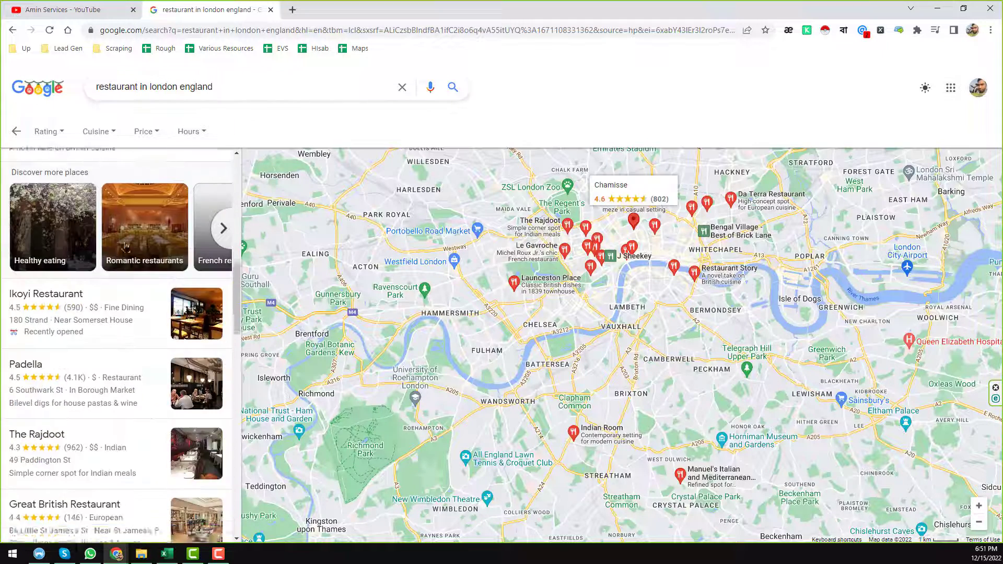
scroll(124, 245, "down", 15)
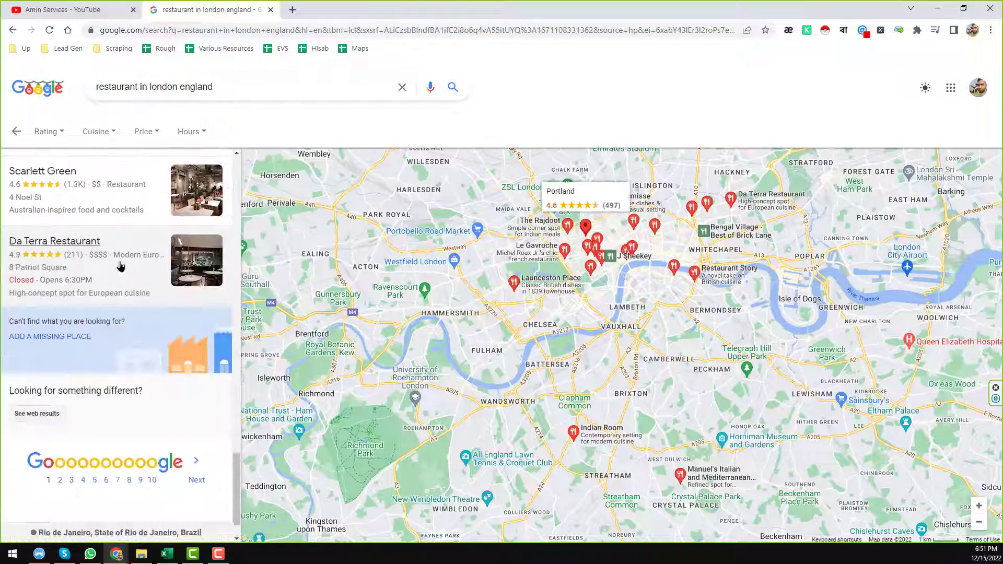
scroll(128, 243, "up", 15)
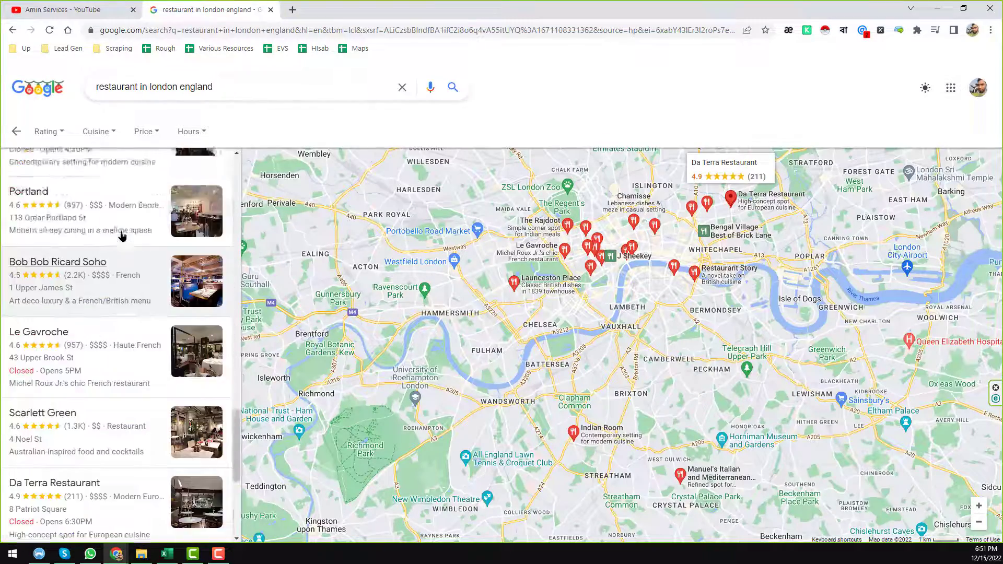
scroll(117, 233, "up", 5)
scroll(126, 238, "down", 15)
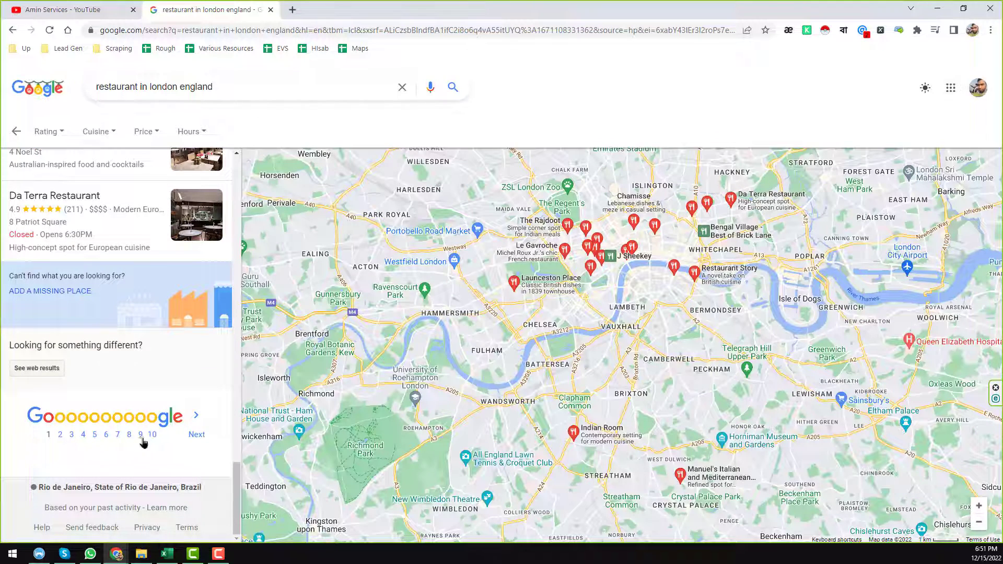
scroll(160, 424, "up", 15)
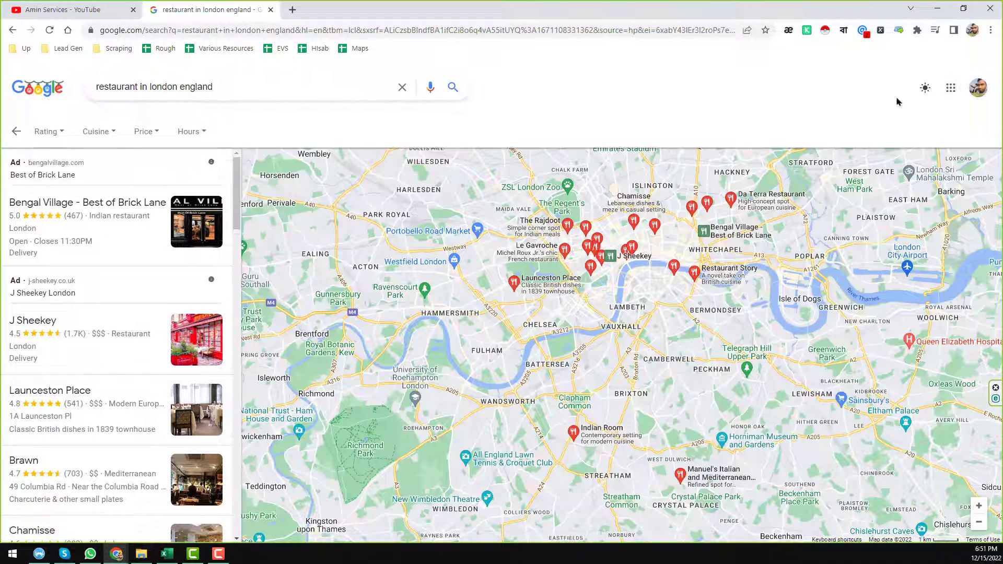
left_click(826, 32)
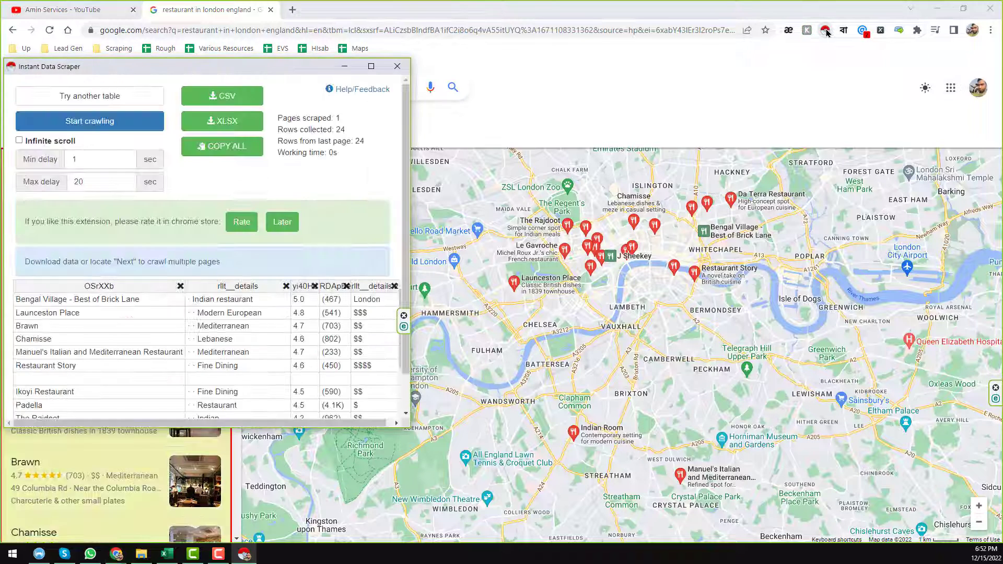
left_click_drag(277, 73, 570, 41)
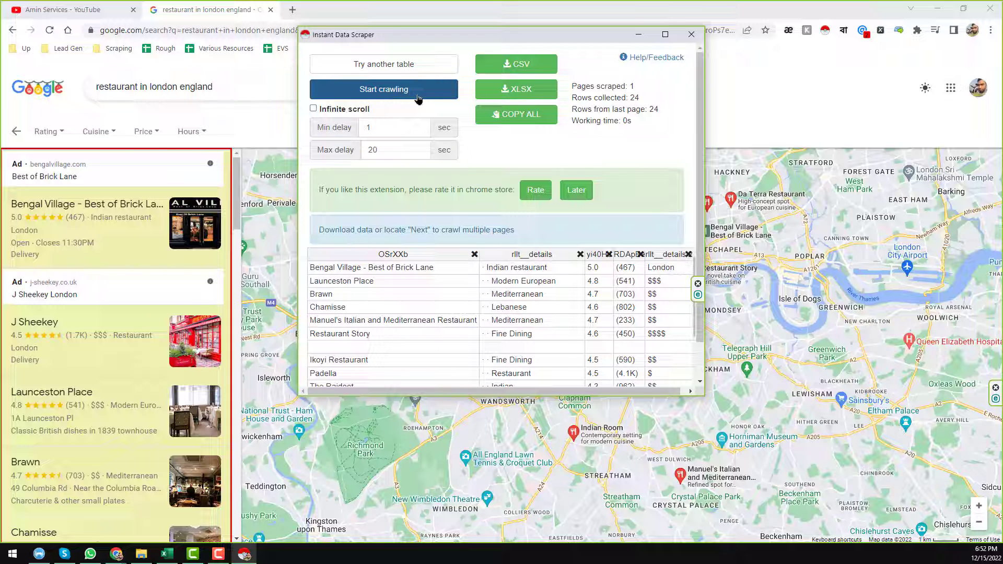
Step: Turn Infinite scroll off and mark the Next link below the listings as the scraper's "Next" button
scroll(141, 269, "down", 20)
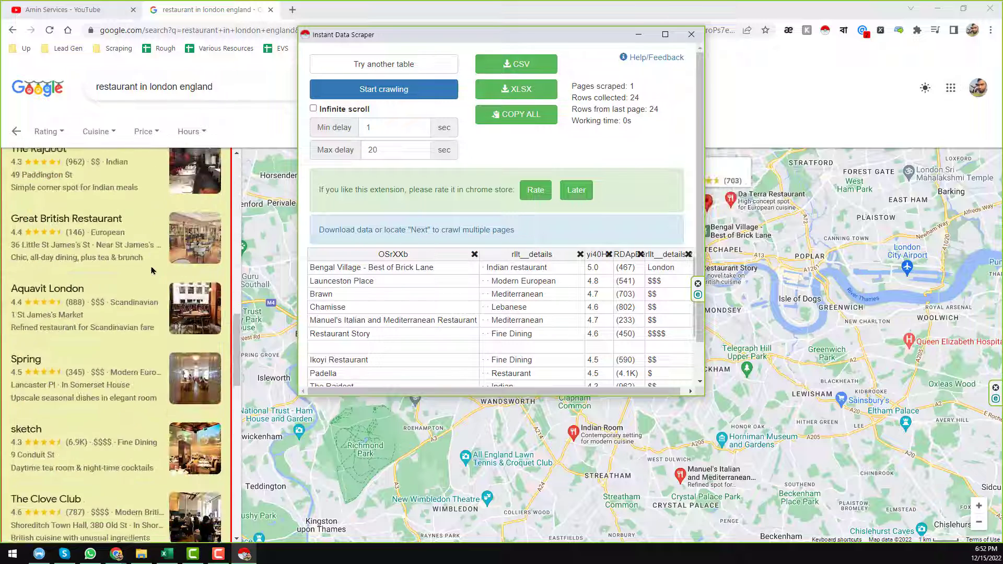
scroll(152, 270, "down", 10)
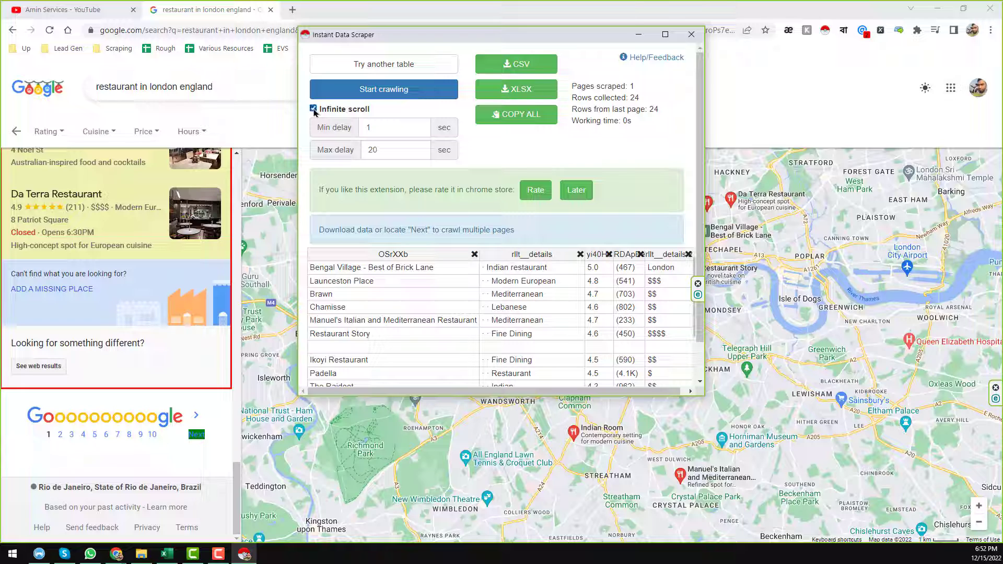
left_click(313, 109)
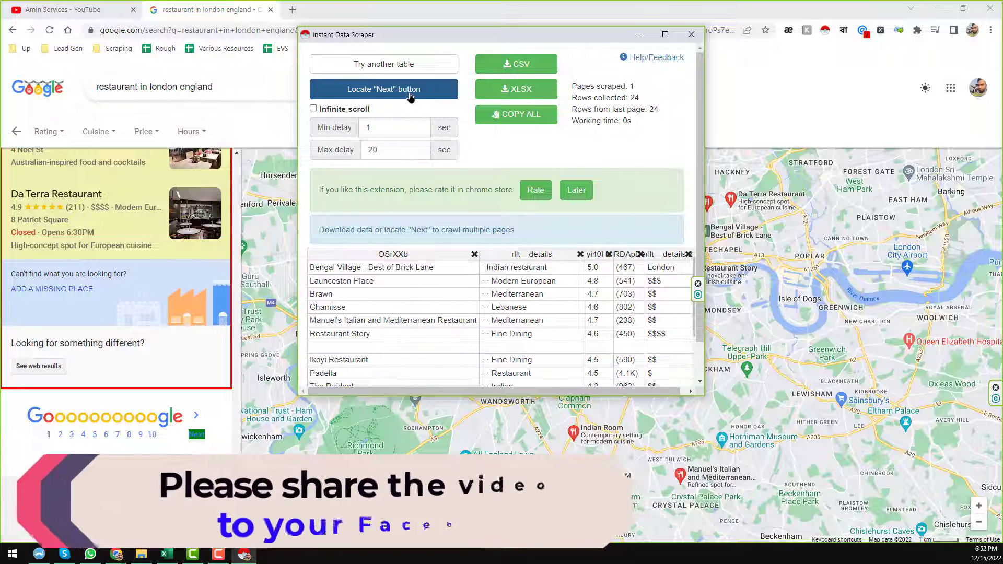
left_click(410, 97)
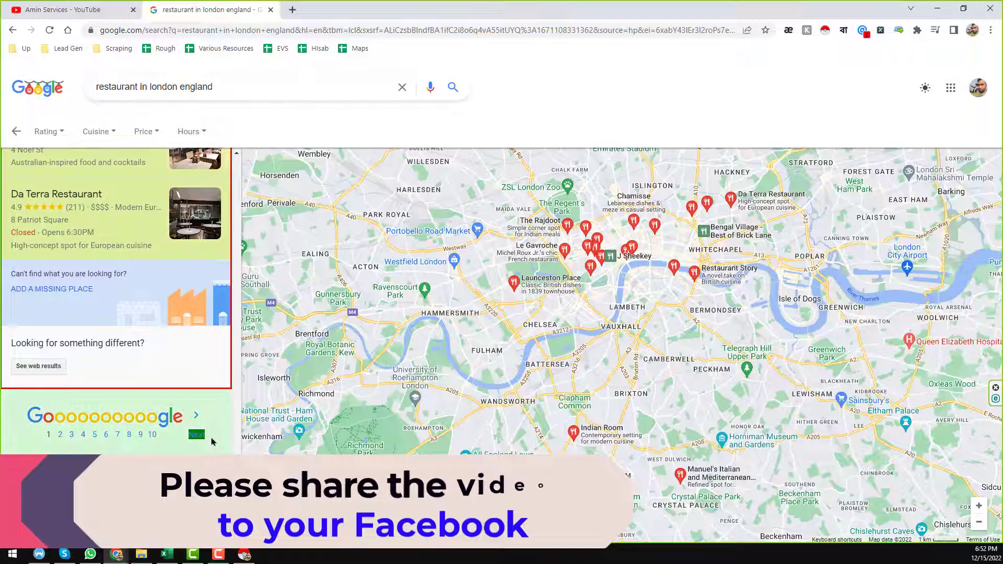
left_click(197, 435)
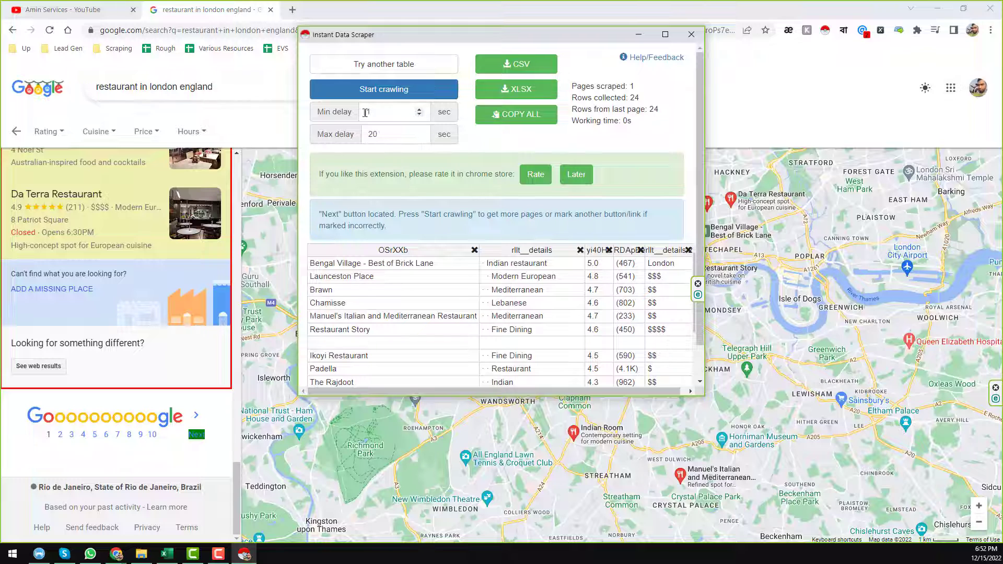
Step: Crawl the result pages with a minimum delay of 3 sec and look over the collected table
left_click(420, 116)
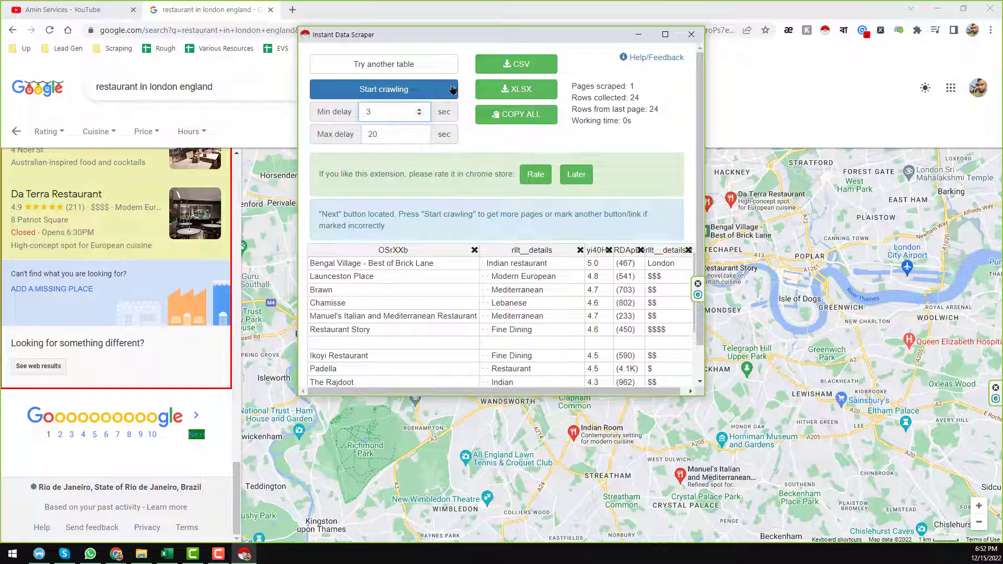
left_click(396, 95)
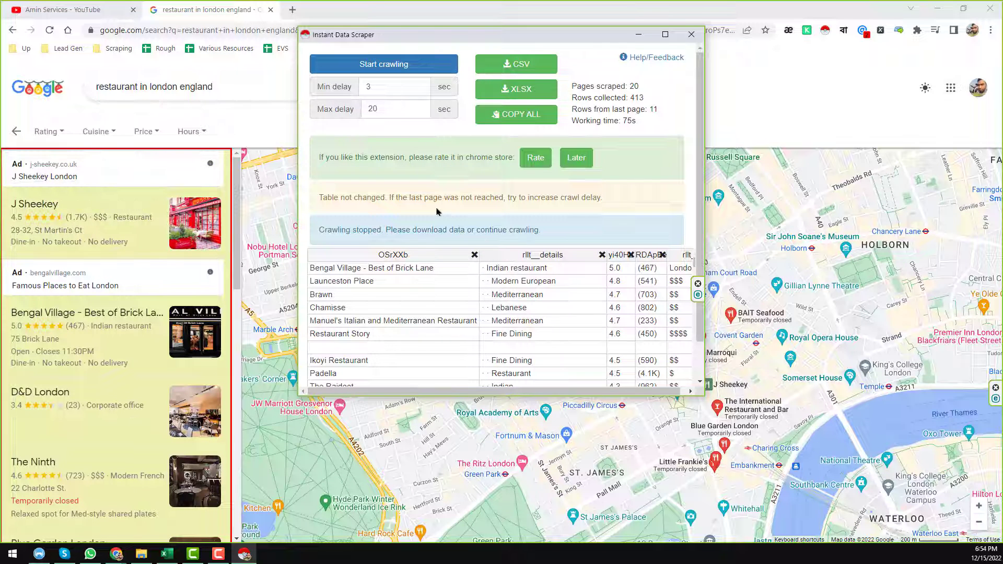
left_click(665, 34)
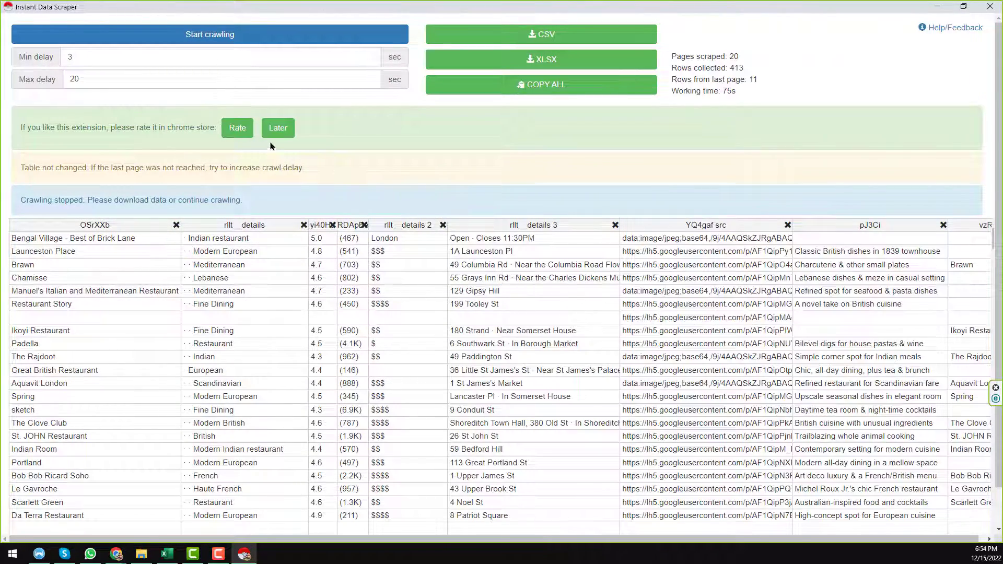
left_click(963, 6)
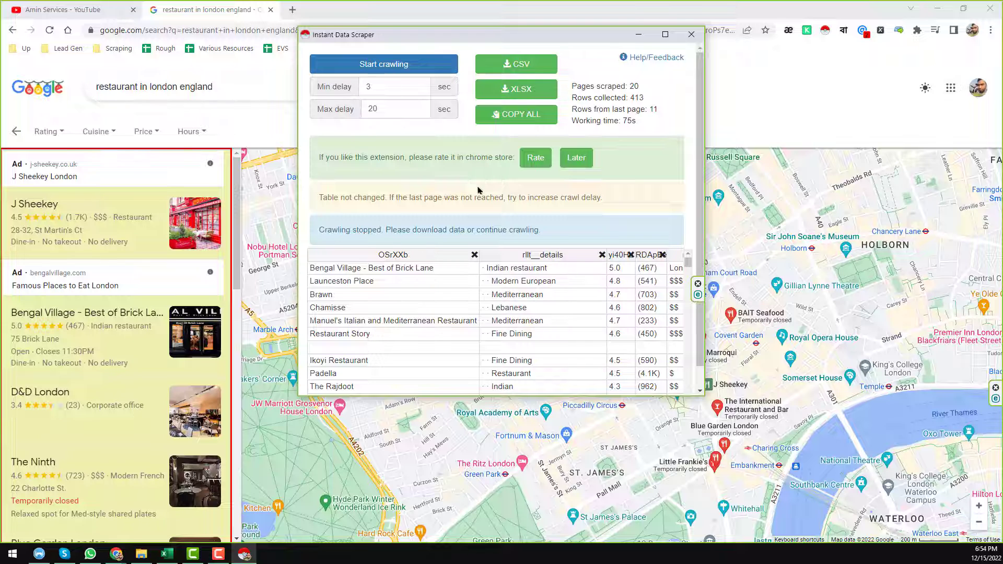
Step: Download the collected data as CSV and open the google file from the Downloads folder in Excel
left_click(528, 66)
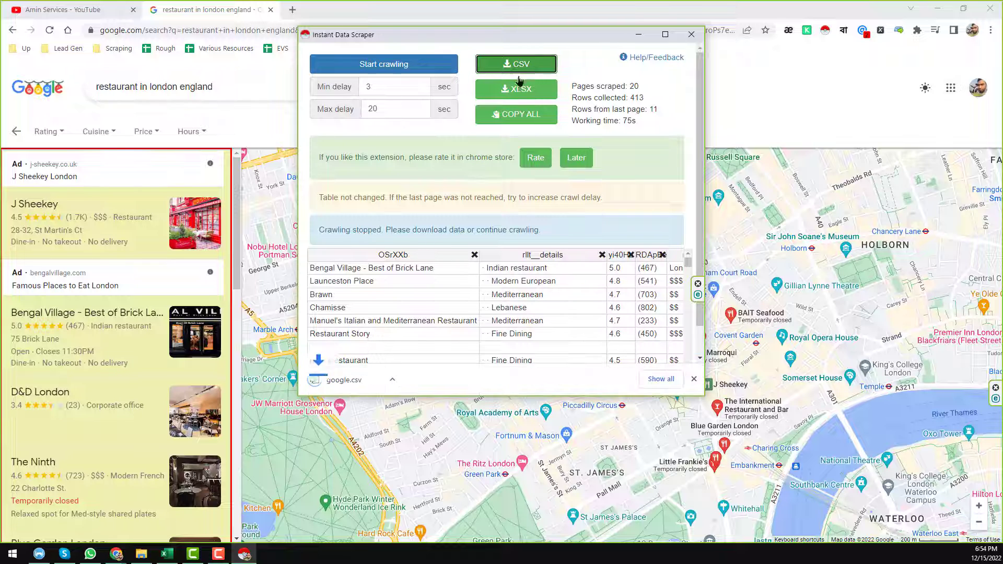
right_click(359, 385)
left_click(427, 424)
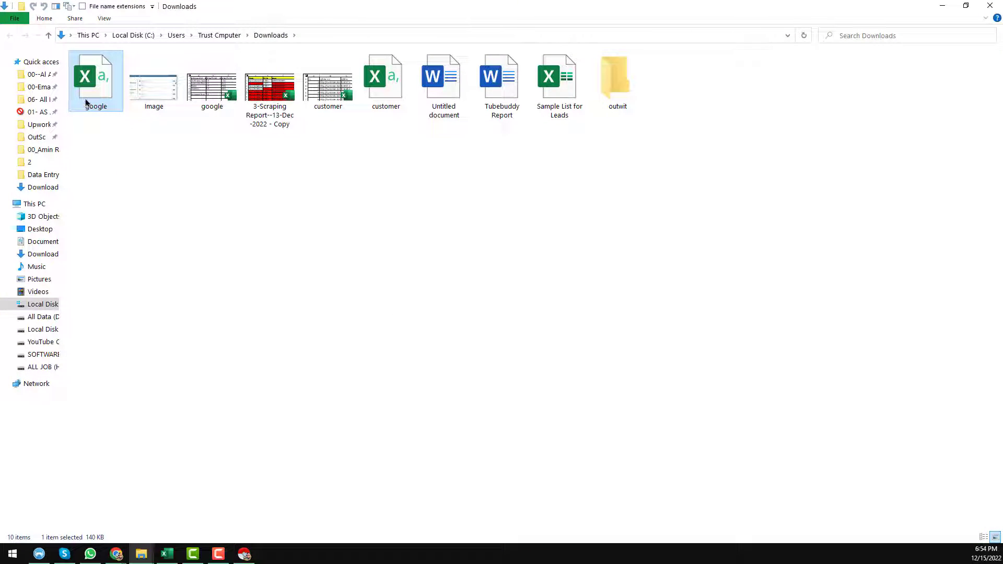
double_click(86, 103)
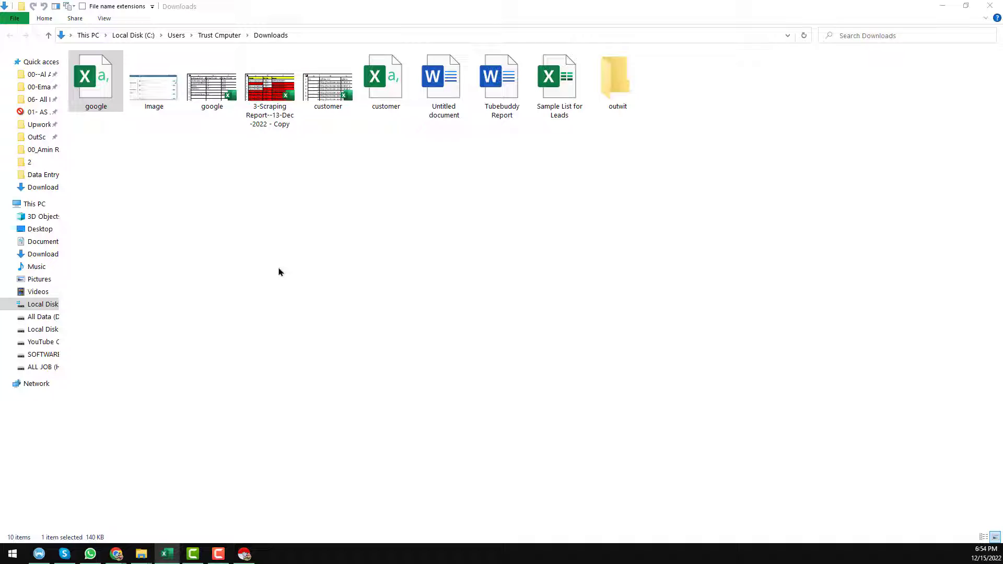
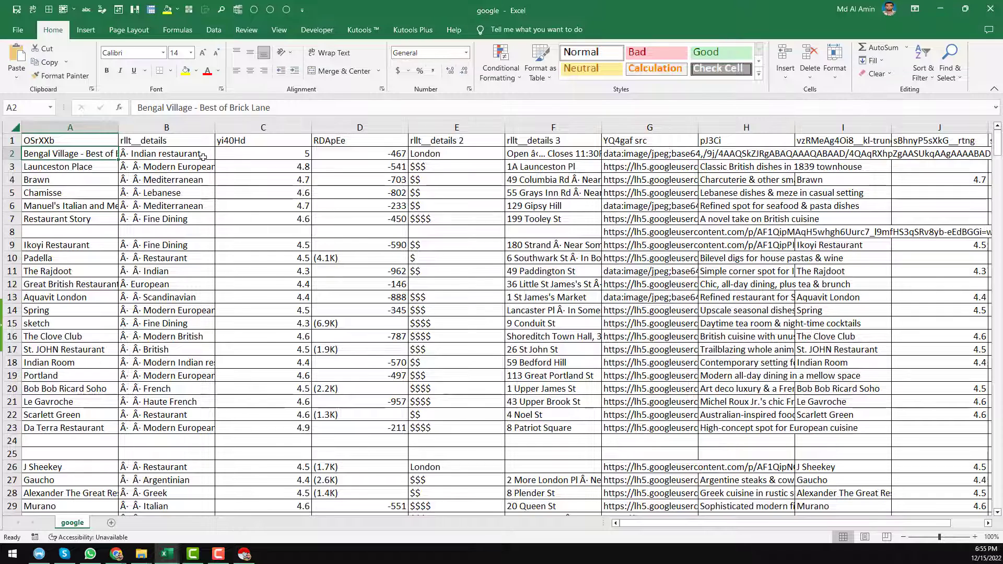
Step: Narrow column C (yi40Hd) in the google sheet
left_click(202, 156)
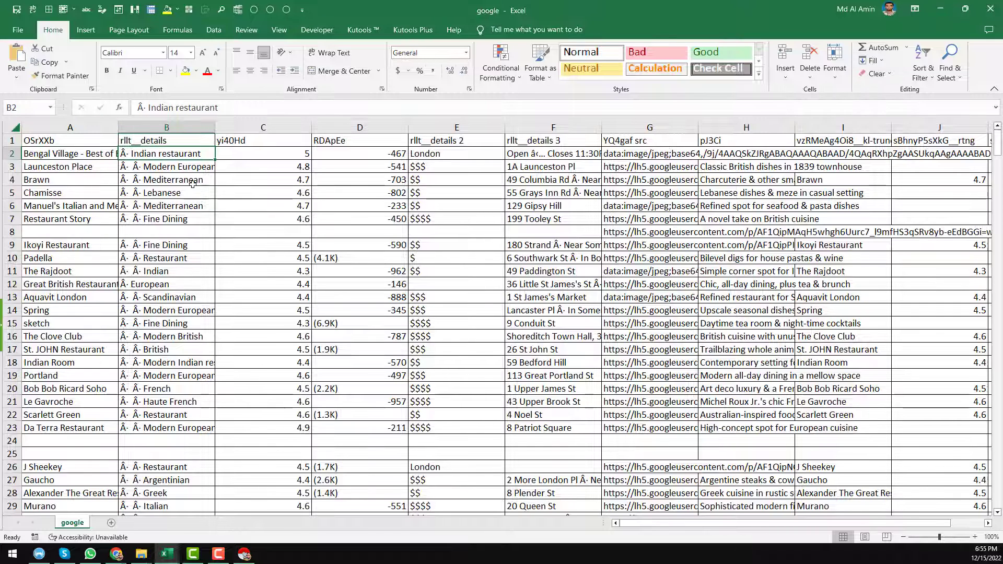
left_click_drag(311, 127, 268, 127)
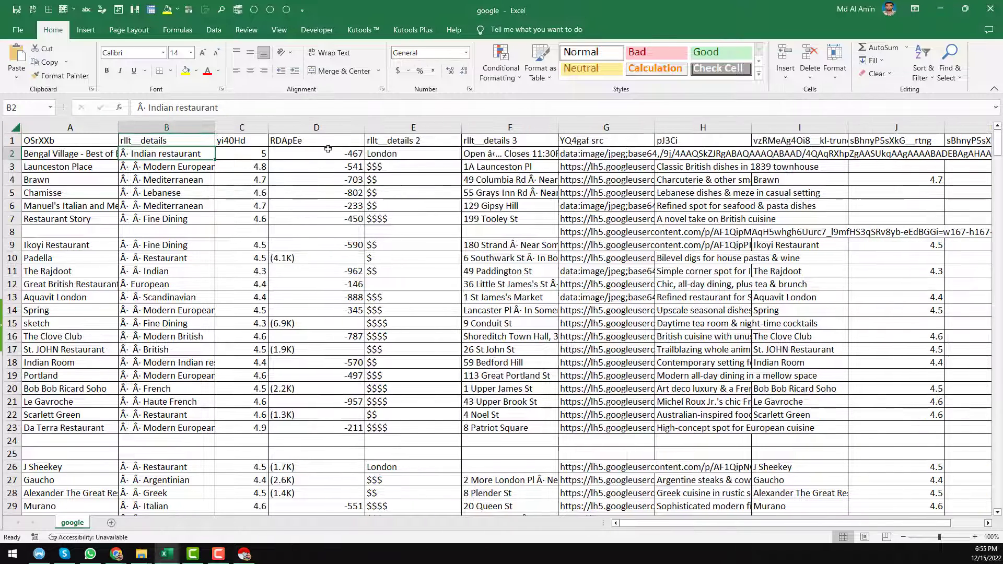
Step: Examine the scraped columns, including category, review count, image source and description, and minimize the workbook
left_click(731, 153)
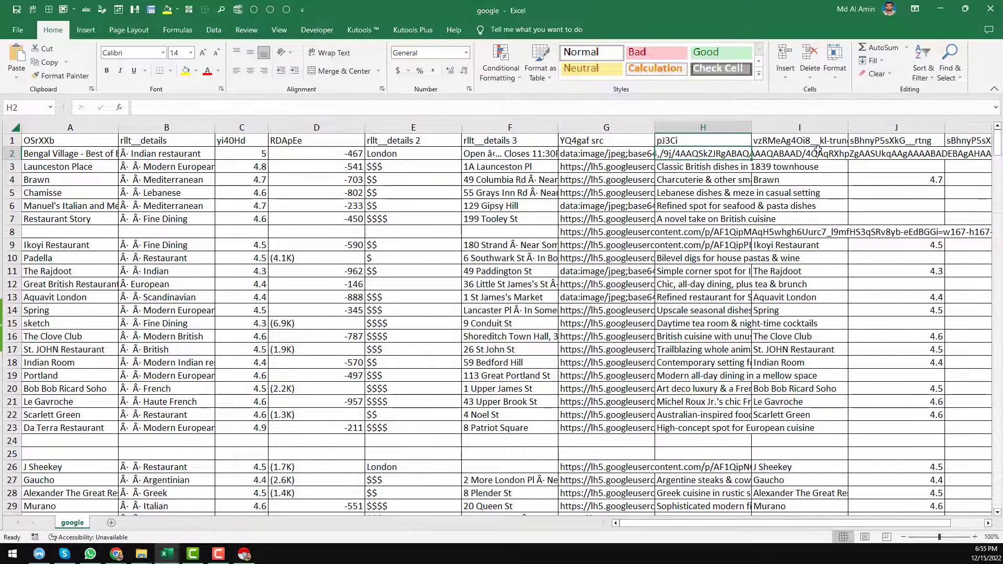
key("Right")
key("Right")
key("Right")
key("Right")
key("Right")
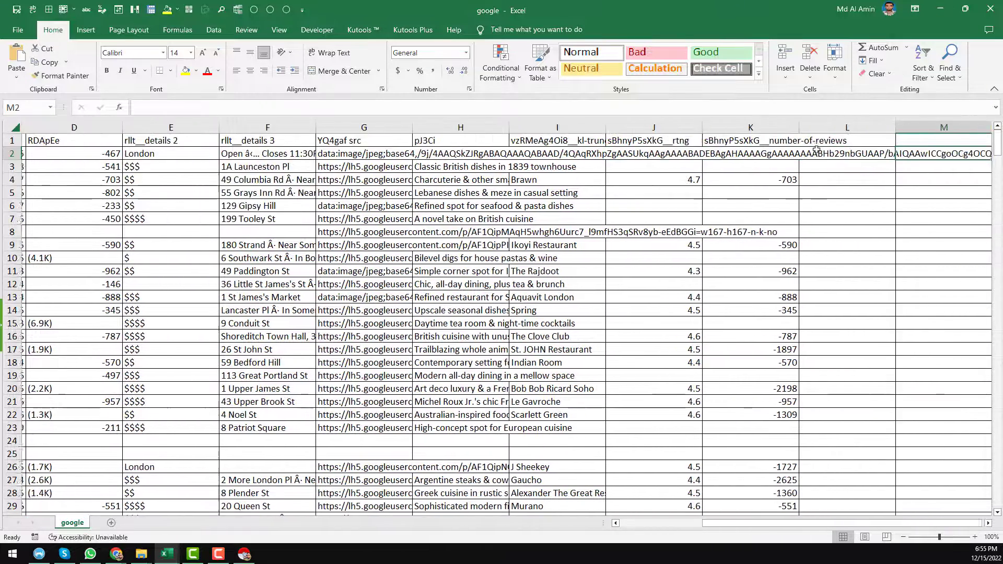
key("Right")
key("Home")
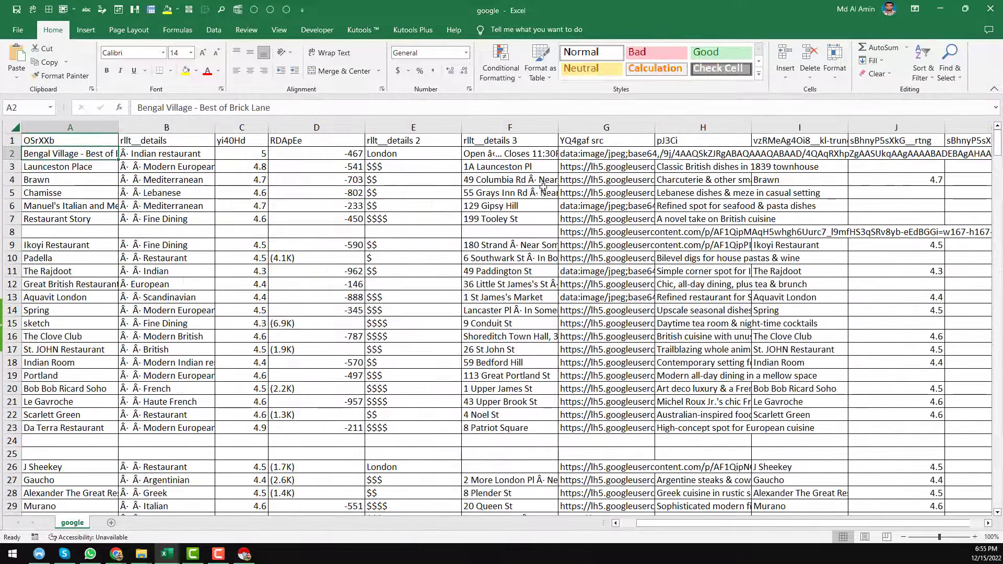
left_click(197, 153)
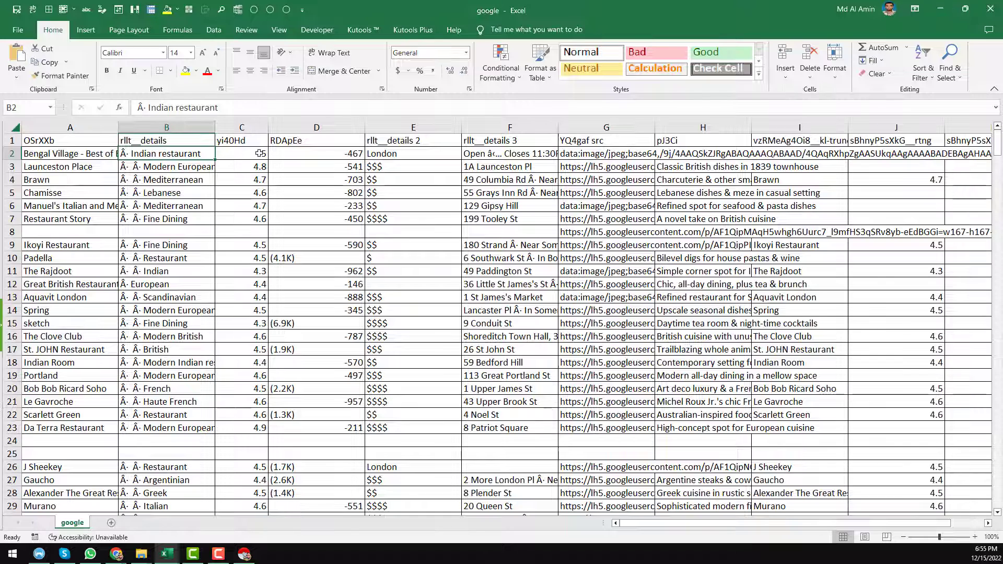
left_click(315, 152)
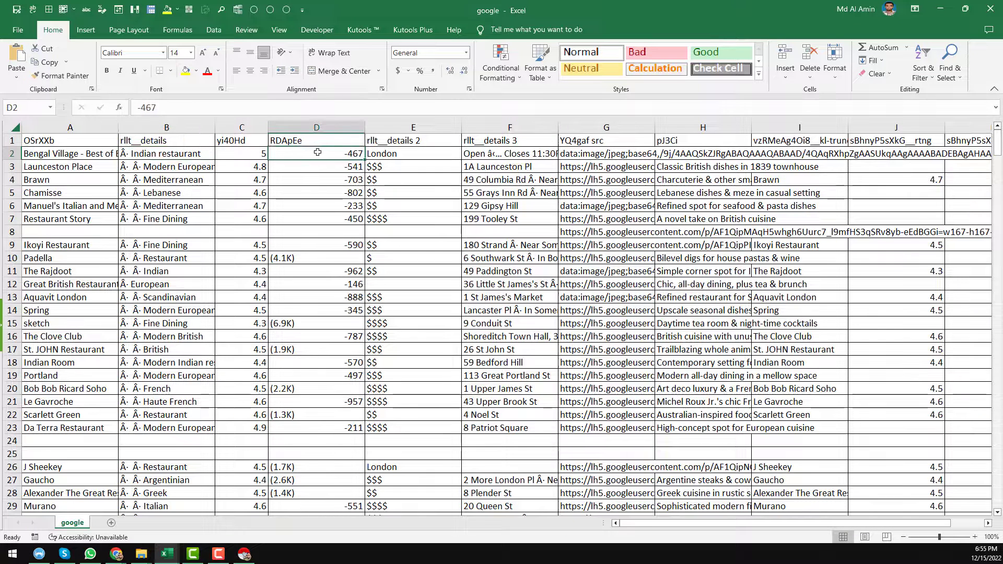
left_click(611, 155)
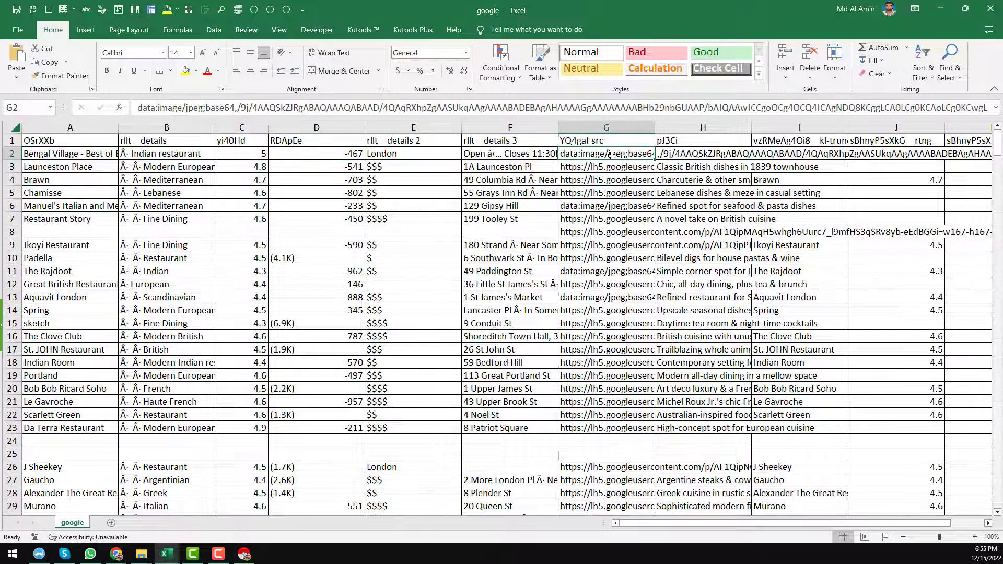
left_click(940, 8)
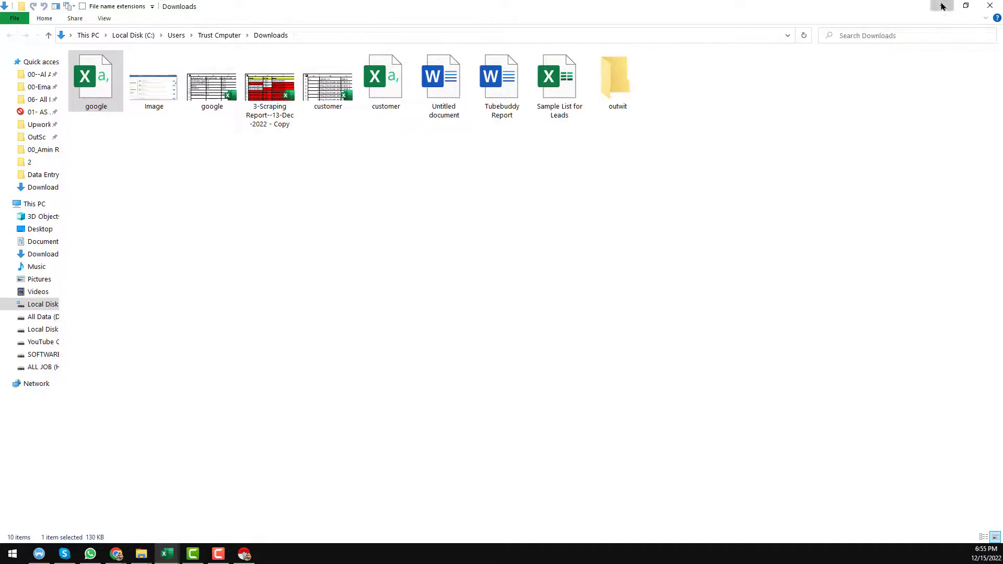
Step: Minimize the Downloads folder, close the Instant Data Scraper window, and look through the London restaurant listings on Google
left_click(942, 7)
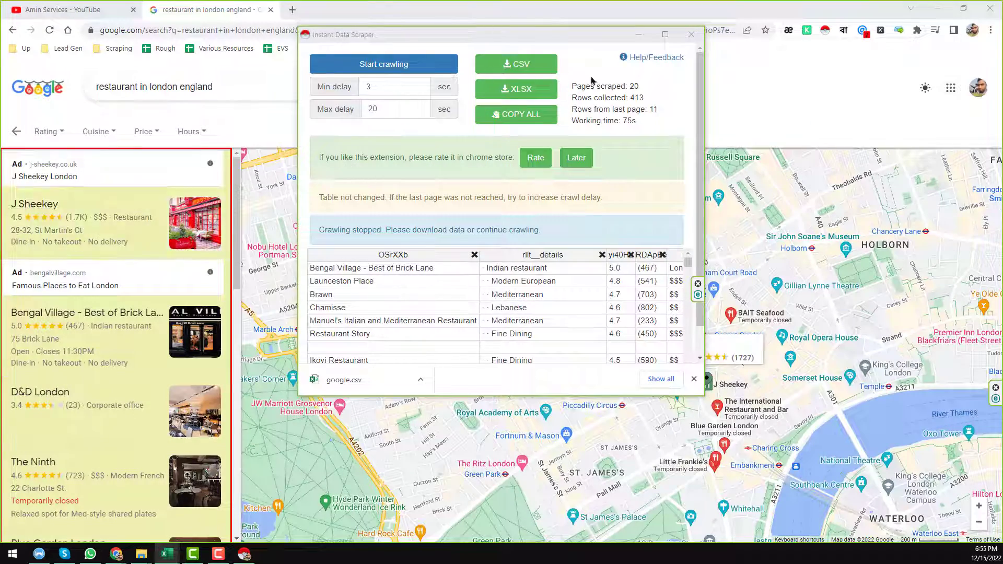
left_click(691, 35)
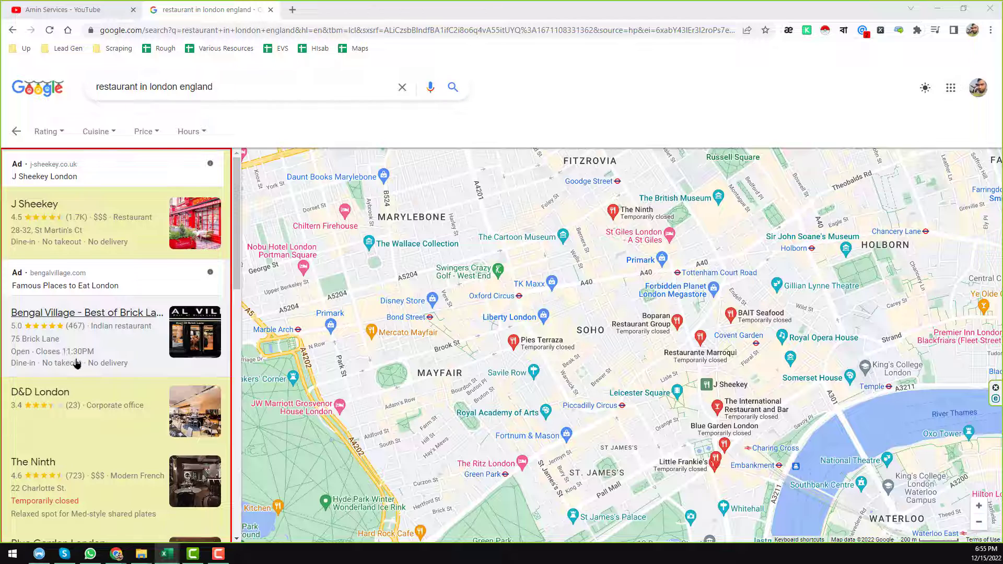
scroll(79, 324, "down", 3)
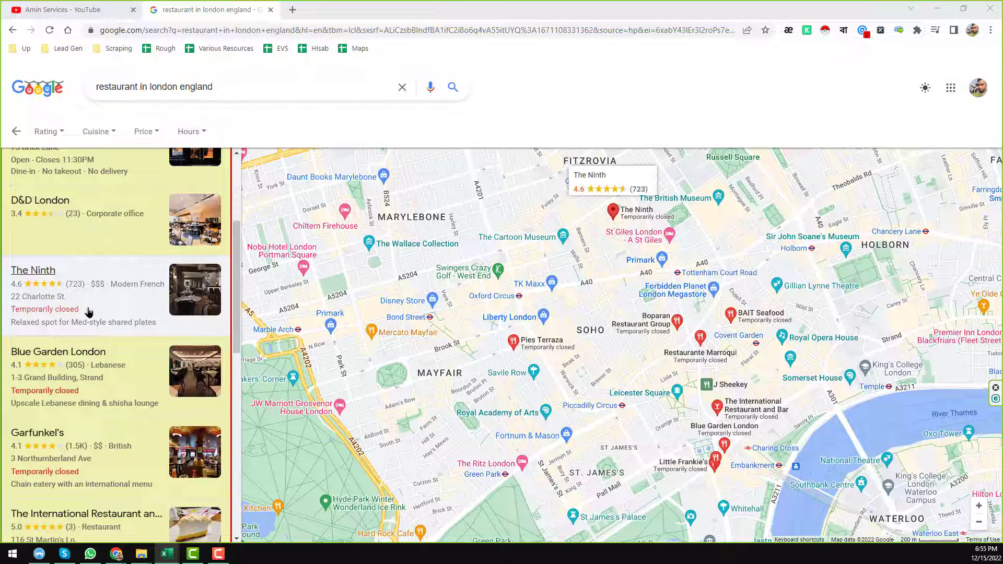
scroll(88, 313, "down", 2)
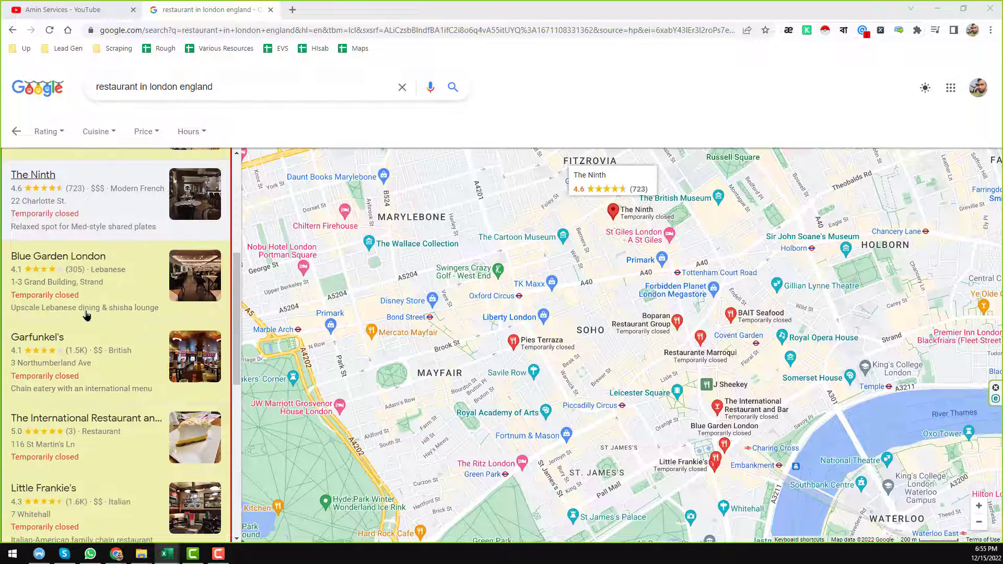
scroll(81, 352, "down", 5)
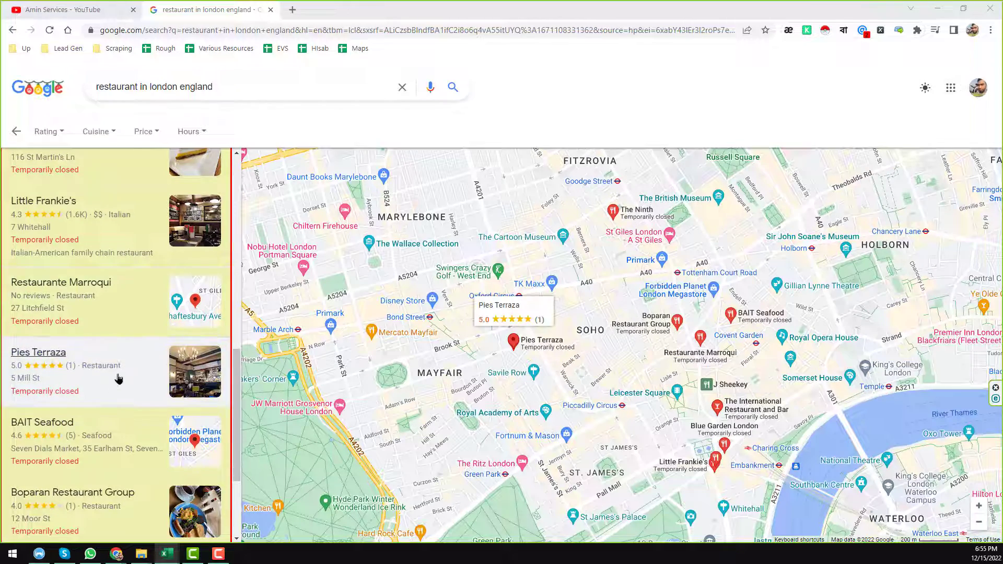
scroll(118, 375, "up", 5)
scroll(115, 365, "up", 3)
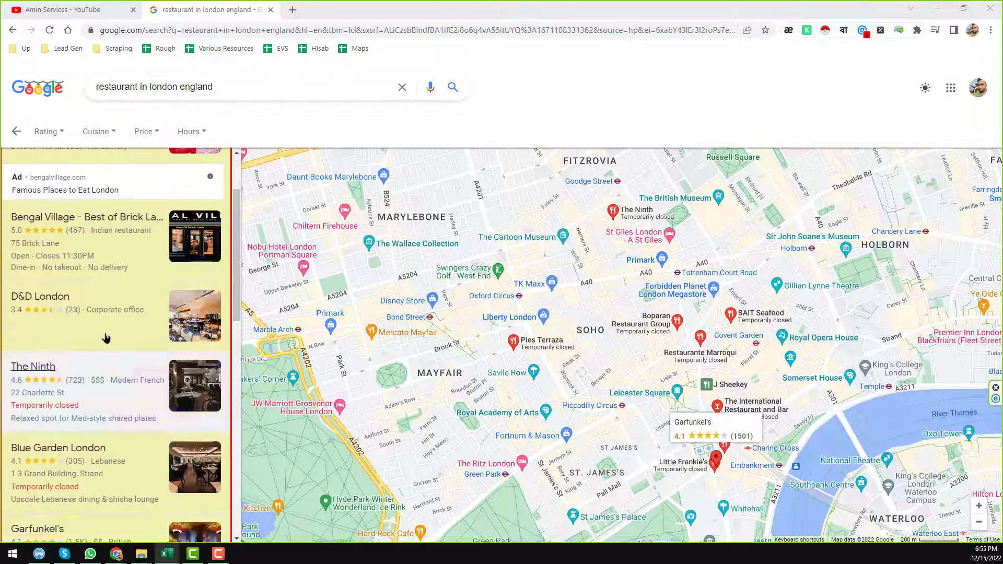
Step: Open the D&D London listing and review its business details, including opening hours and phone
left_click(79, 324)
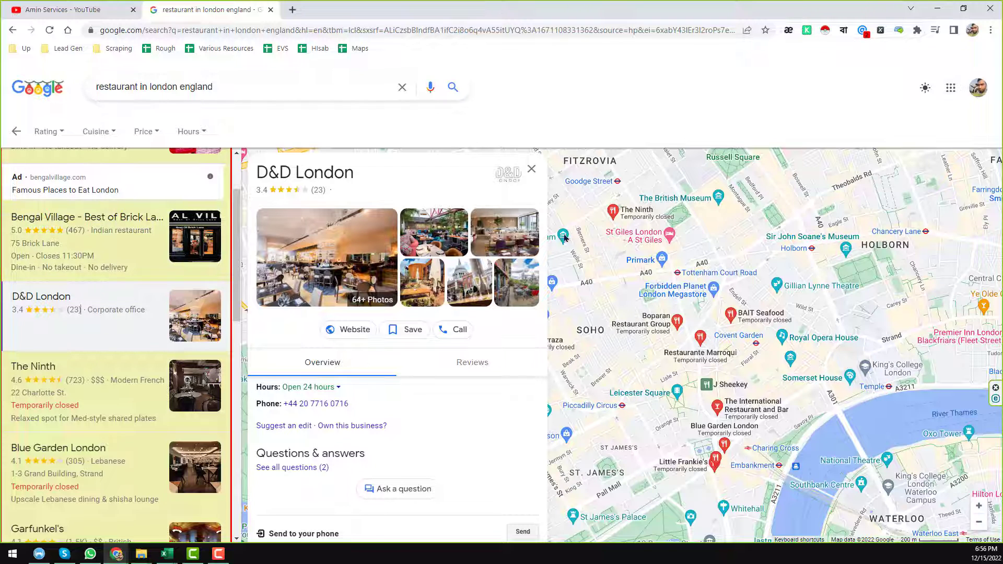
scroll(429, 361, "down", 2)
scroll(432, 353, "up", 2)
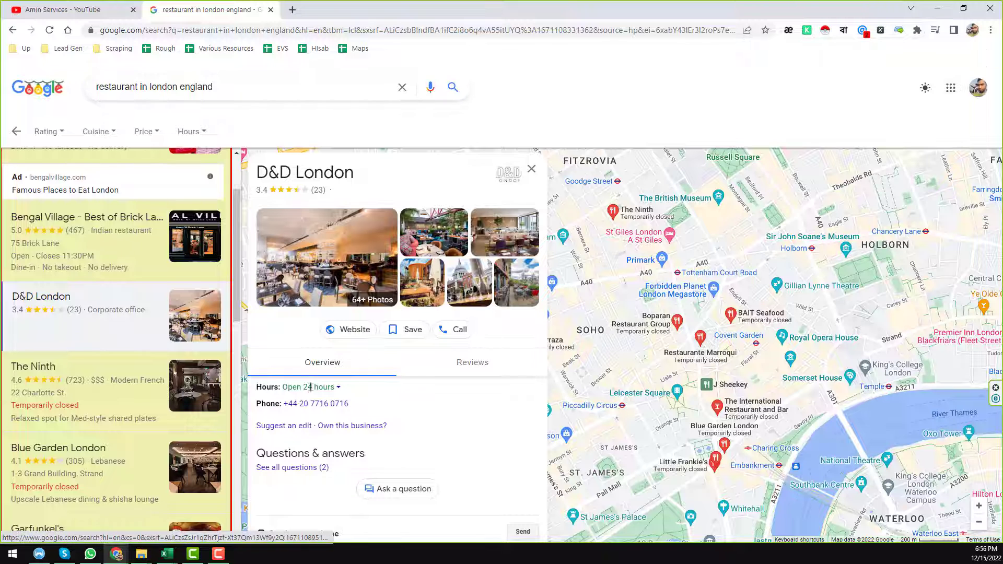
Step: Switch to the maximized 280K restaurant data workbook in Excel and examine the Phone, Website, Full_address and Zip columns
left_click(168, 560)
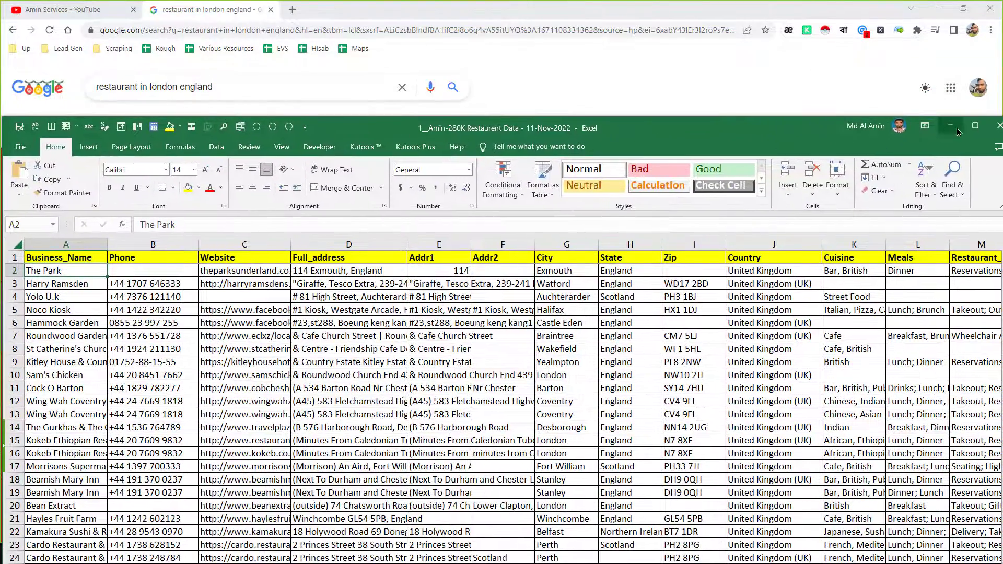
left_click(974, 126)
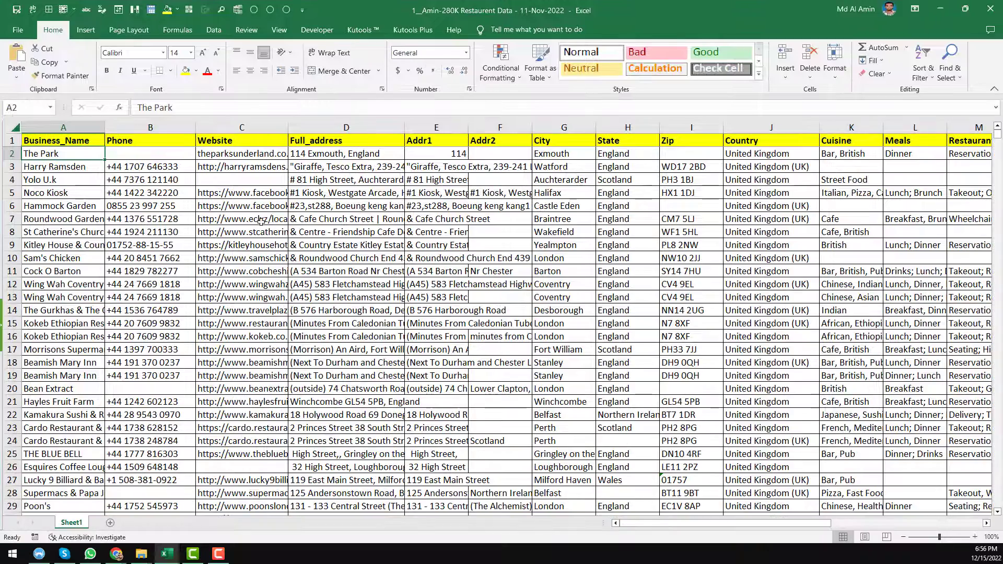
left_click(154, 153)
left_click(243, 152)
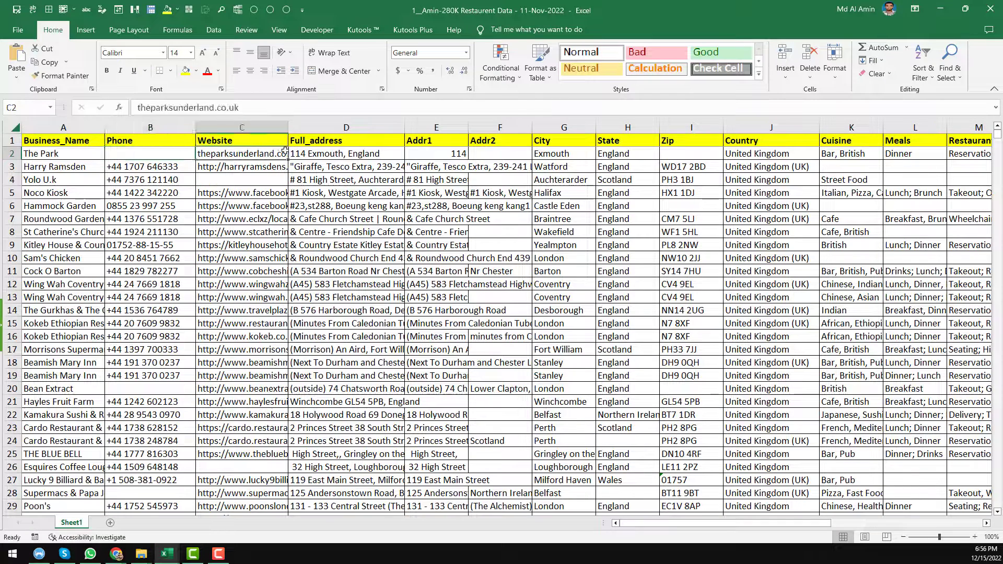
left_click(314, 153)
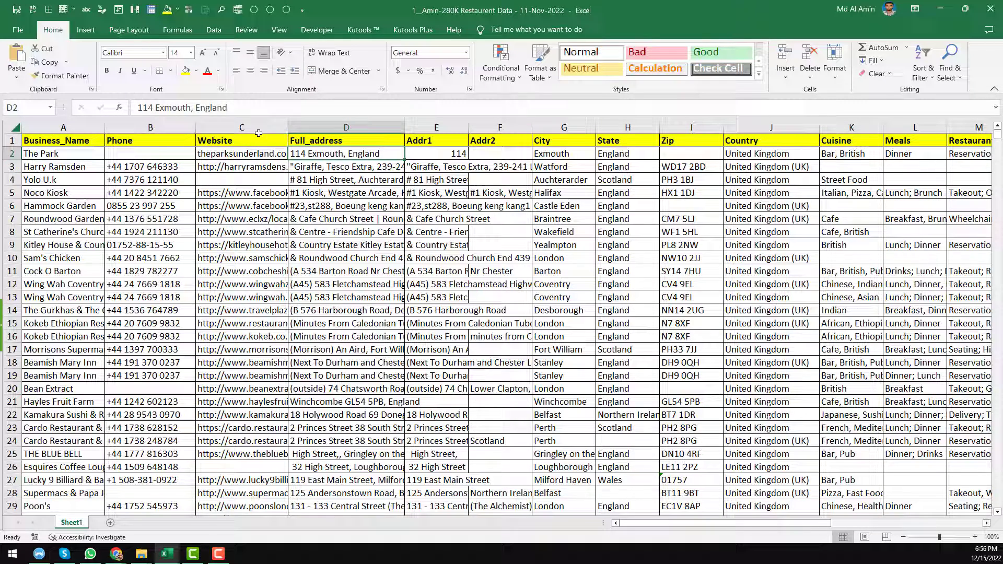
left_click(329, 128)
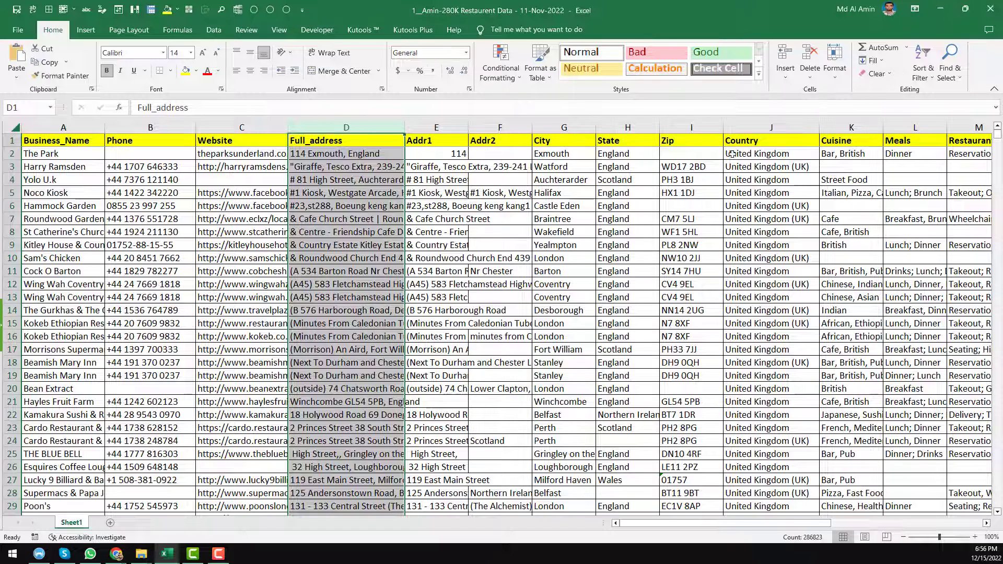
left_click(712, 155)
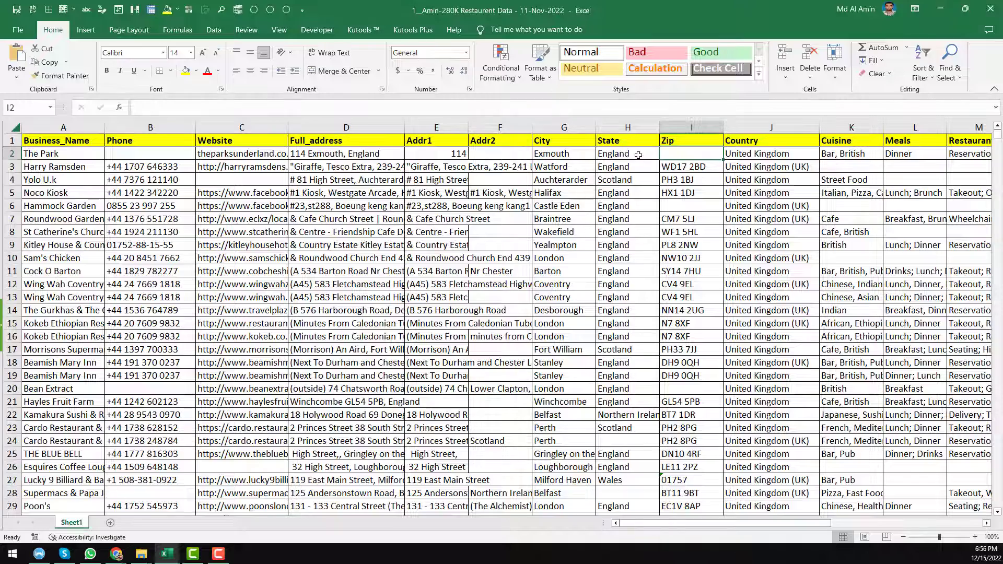
Step: Examine the remaining columns along row 2 through role, including Cuisine, Open_hours, Rating and All-Email
key("Right")
key("Right")
key("Right")
key("Right")
key("Right")
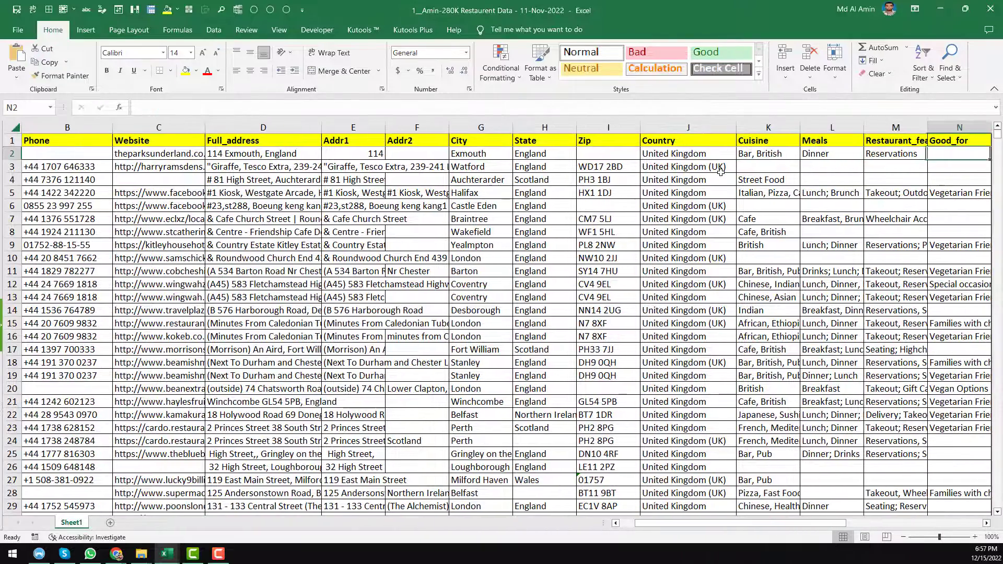
key("Right")
key("Right")
key("Right")
key("Right")
key("Right")
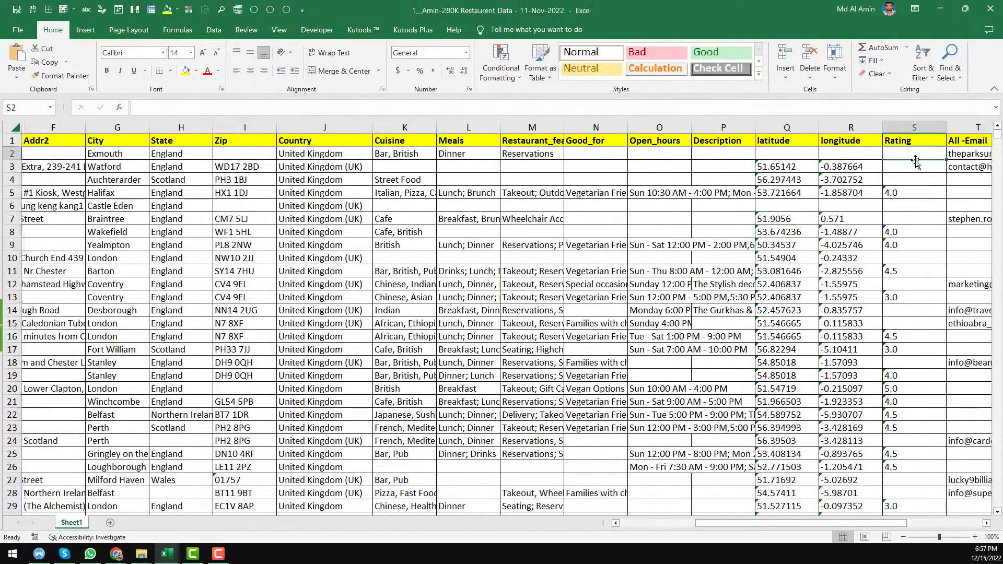
key("Right")
key("Right")
key("Right")
key("Right")
key("Right")
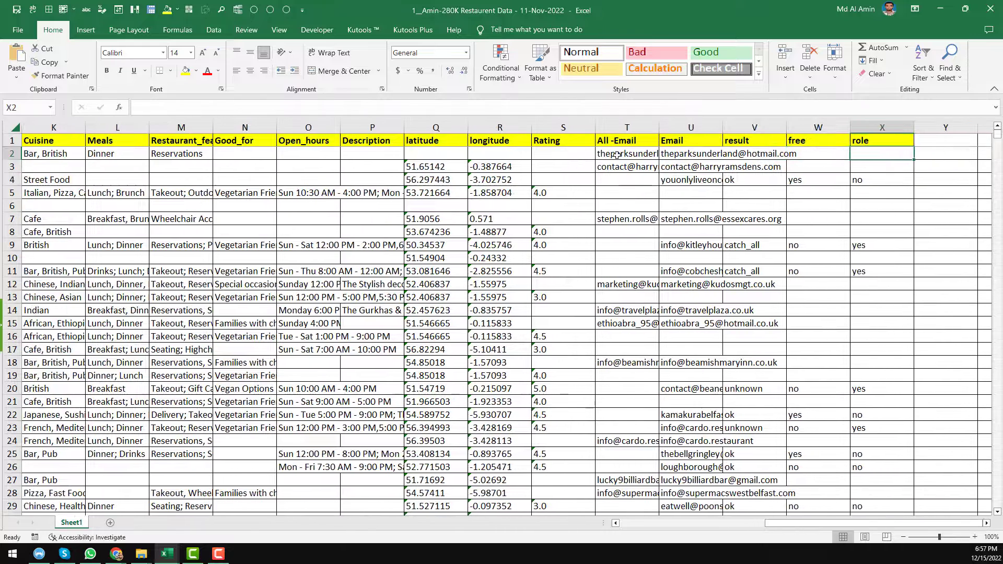
left_click(618, 155)
Step: Save and close the 280K restaurant data workbook, and switch to the YouTube channel page in Chrome
key("ctrl+s")
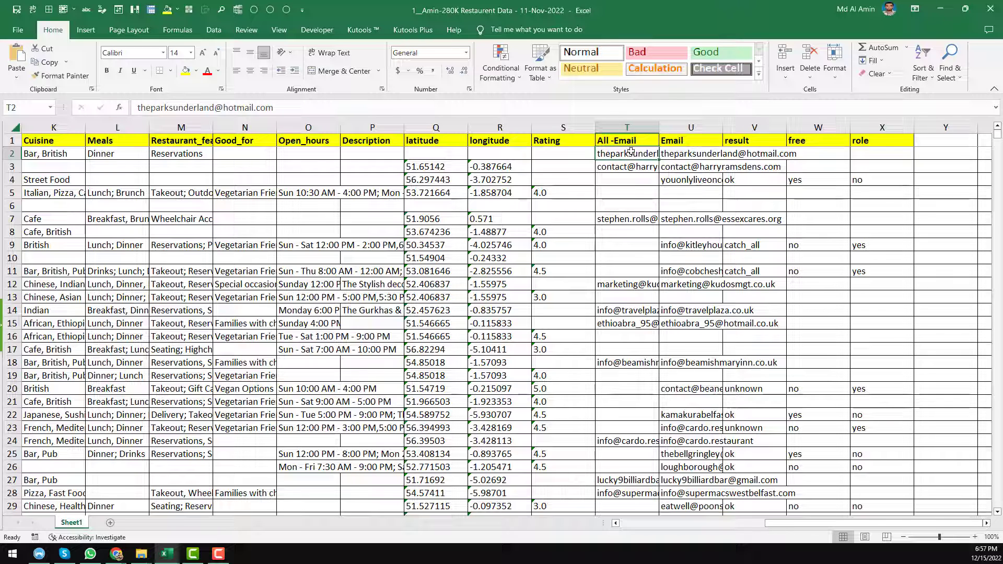
left_click(994, 8)
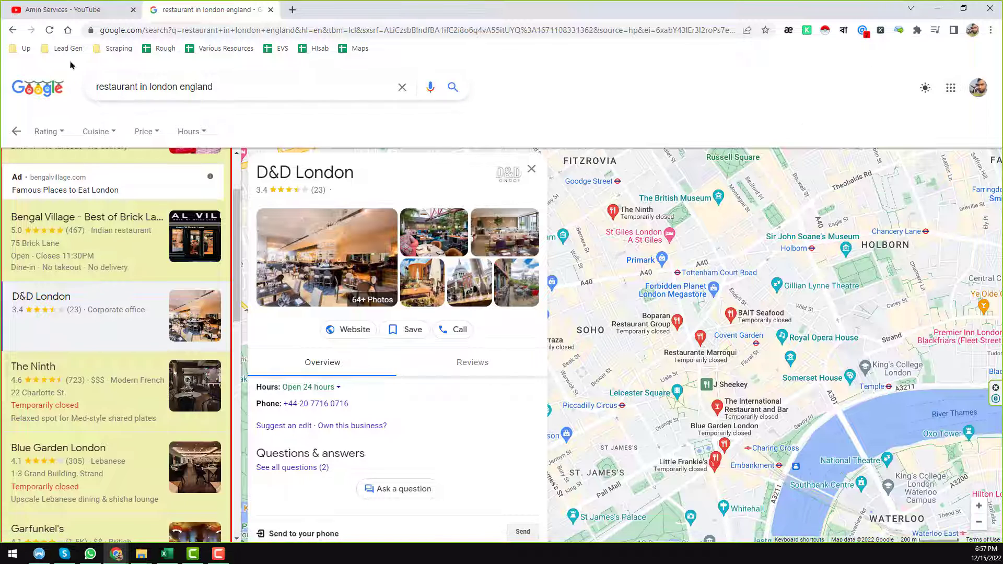
left_click(79, 10)
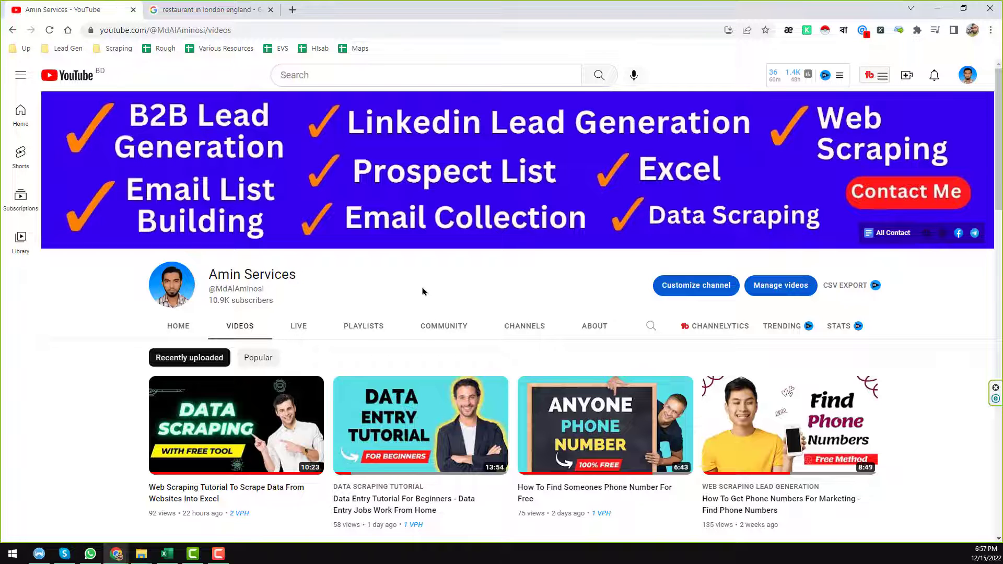